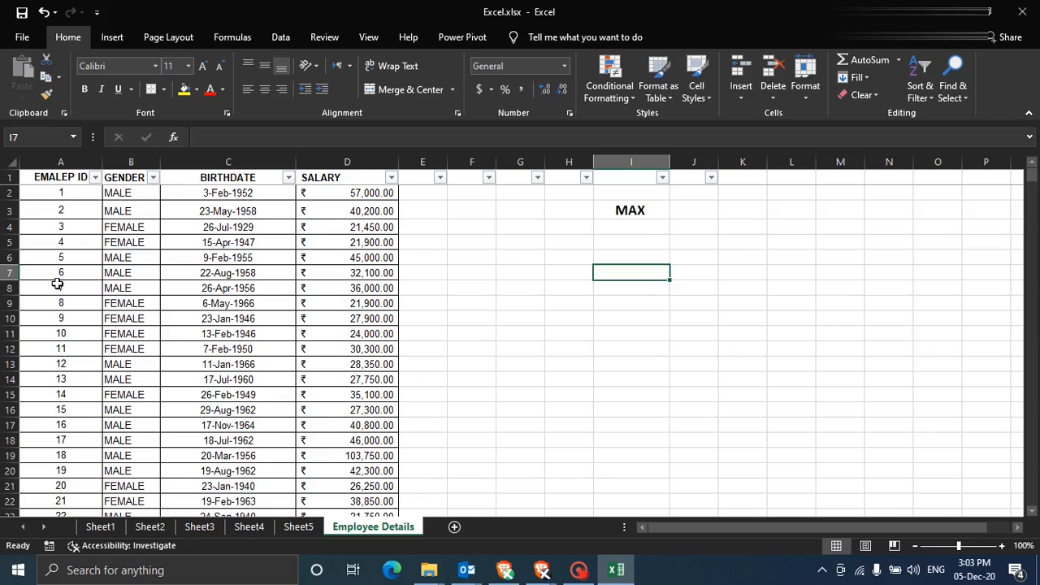
# - Inspect the MAX heading and the first employee ID rows of the table
pyautogui.click(626, 211)
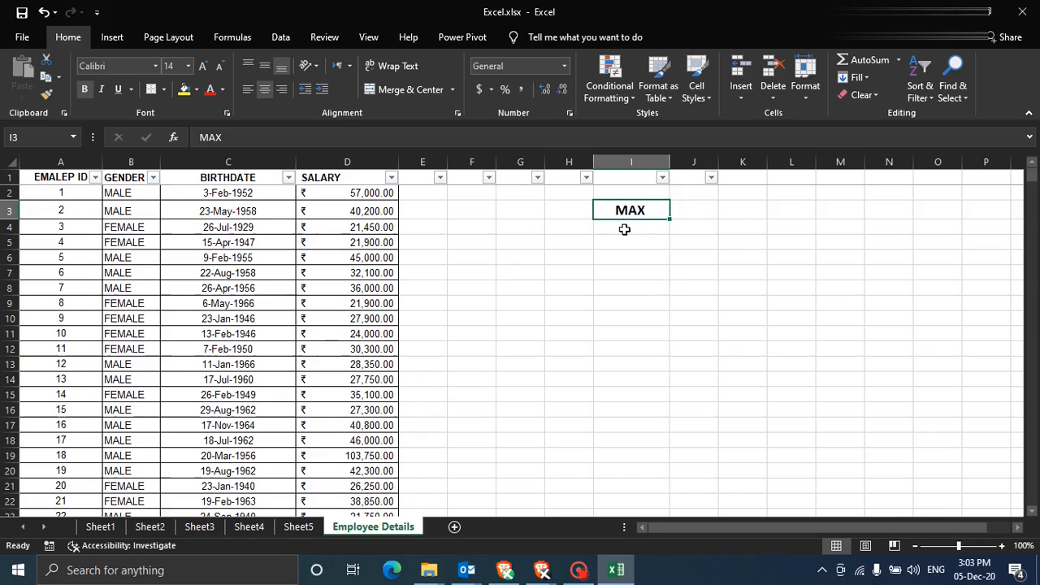
pyautogui.click(628, 271)
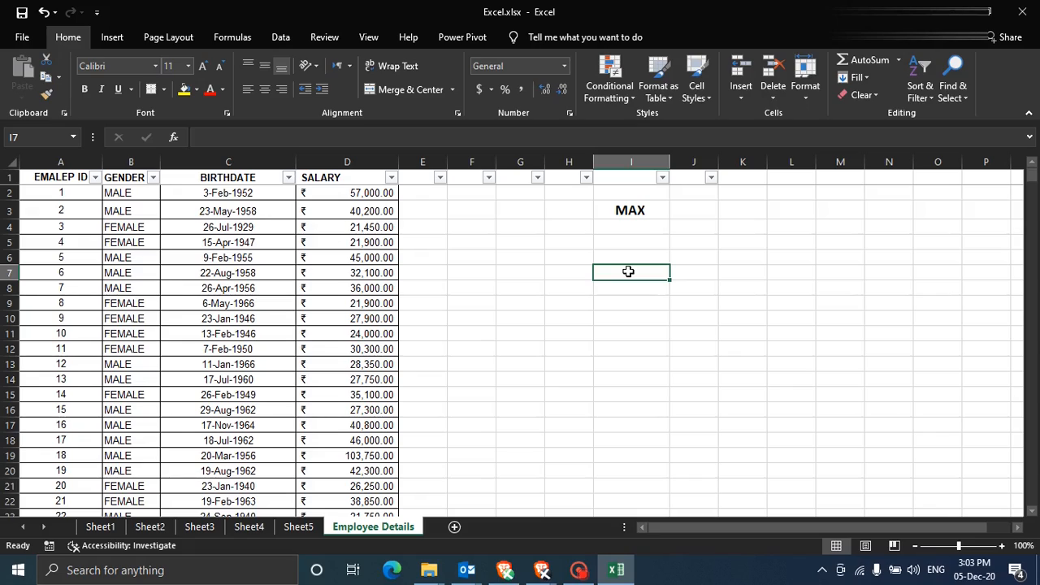
pyautogui.press('Up')
pyautogui.press('Up')
pyautogui.press('Up')
pyautogui.press('Up')
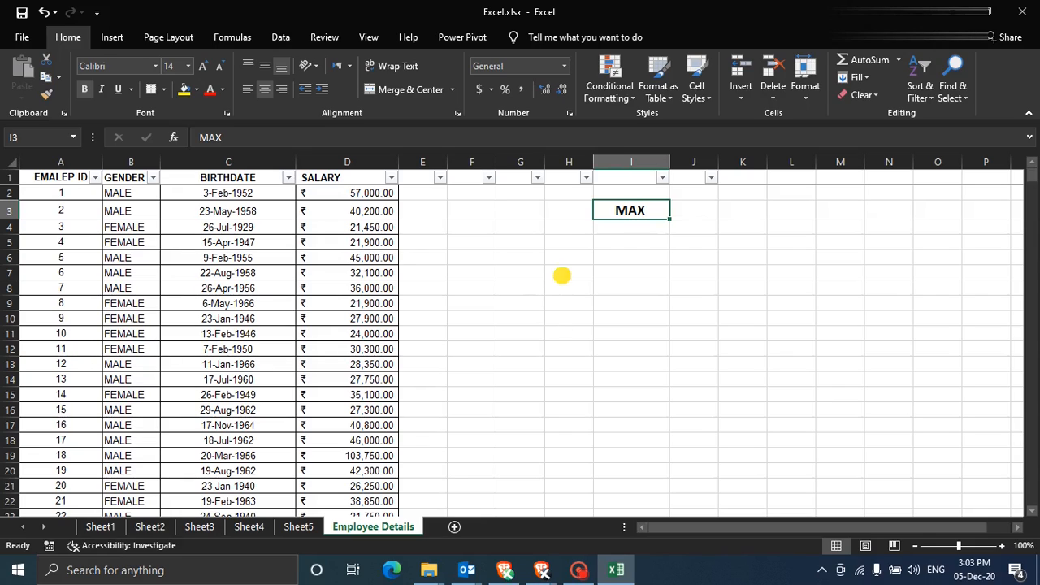
pyautogui.click(562, 276)
pyautogui.click(68, 195)
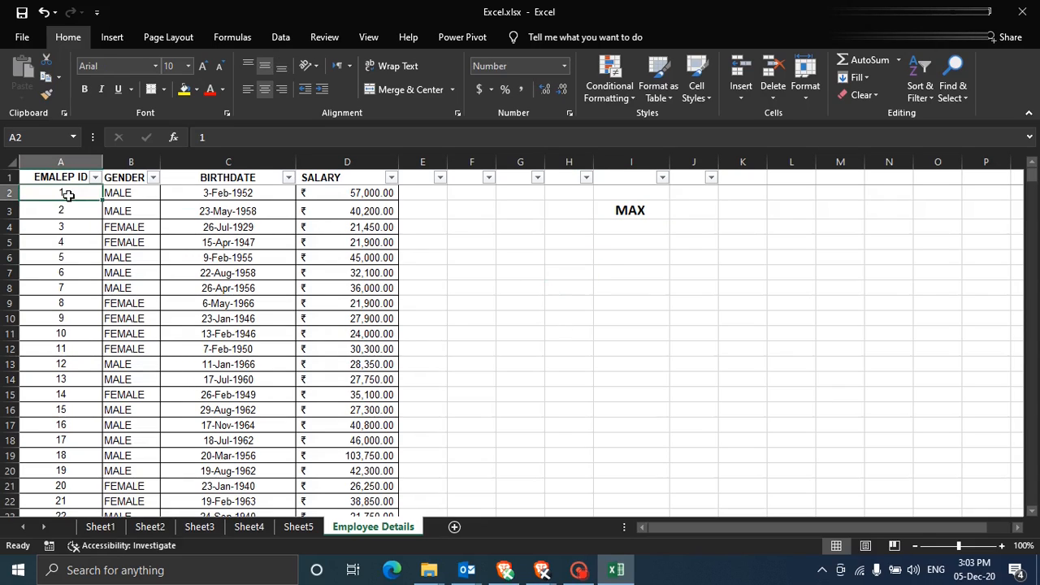
pyautogui.scroll(-3, 213, 260)
pyautogui.moveTo(1033, 188); pyautogui.dragTo(1032, 503)
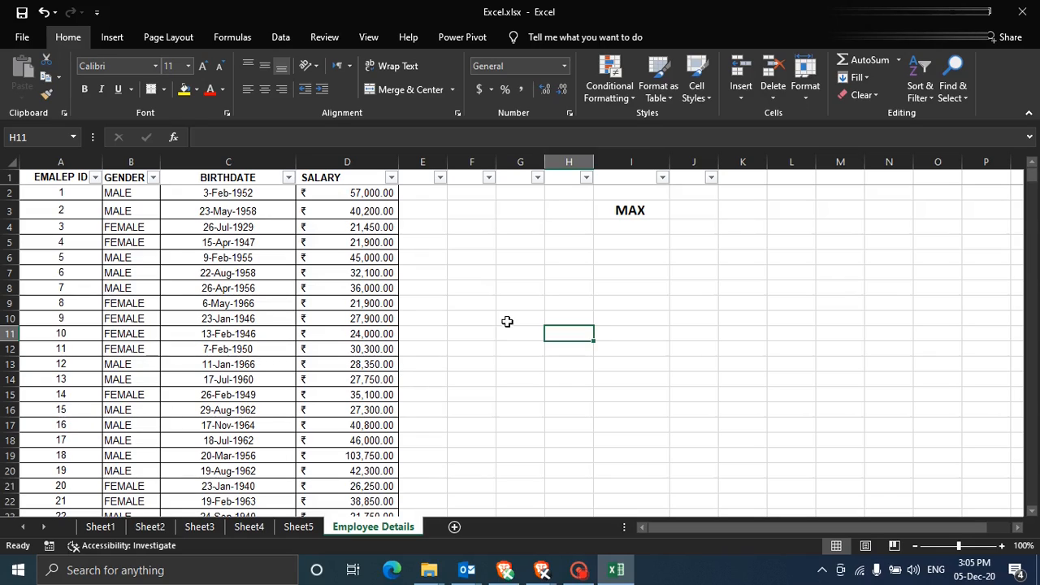
# - Enter the HIGHEST SALARY label in cell H10
pyautogui.click(620, 323)
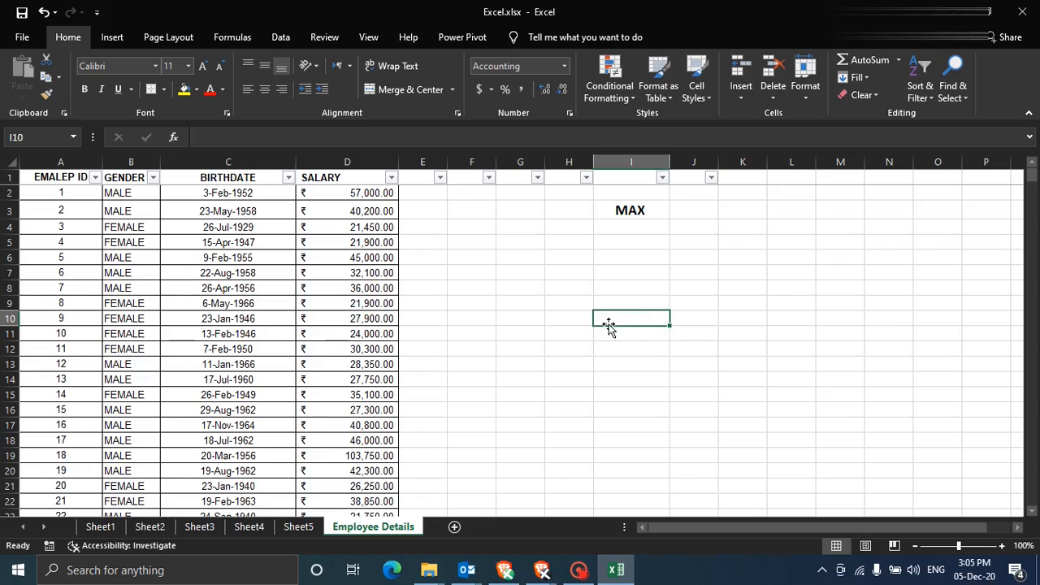
pyautogui.click(564, 325)
pyautogui.write('HIGEST SALARY')
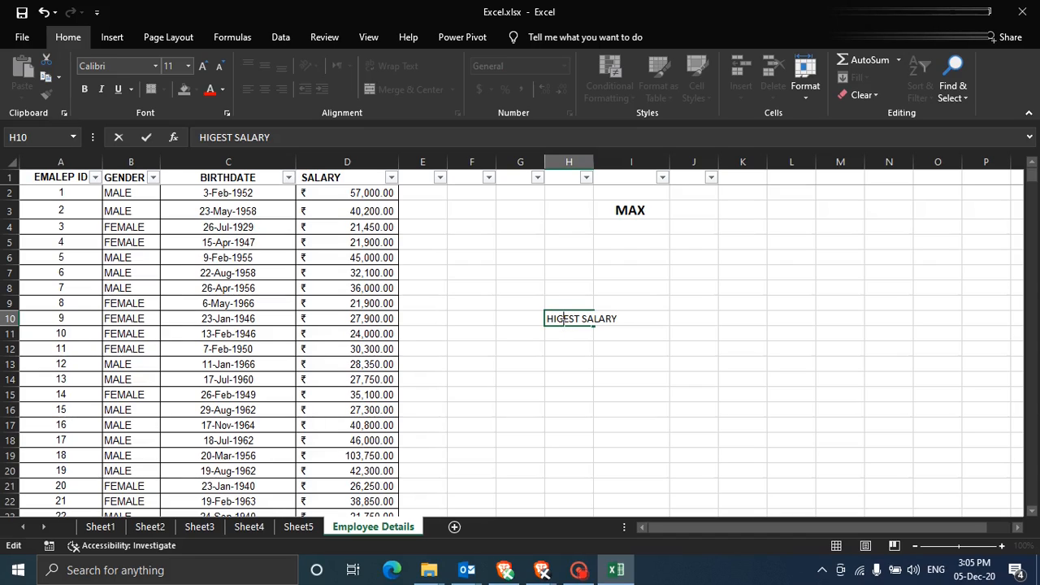
pyautogui.write('H')
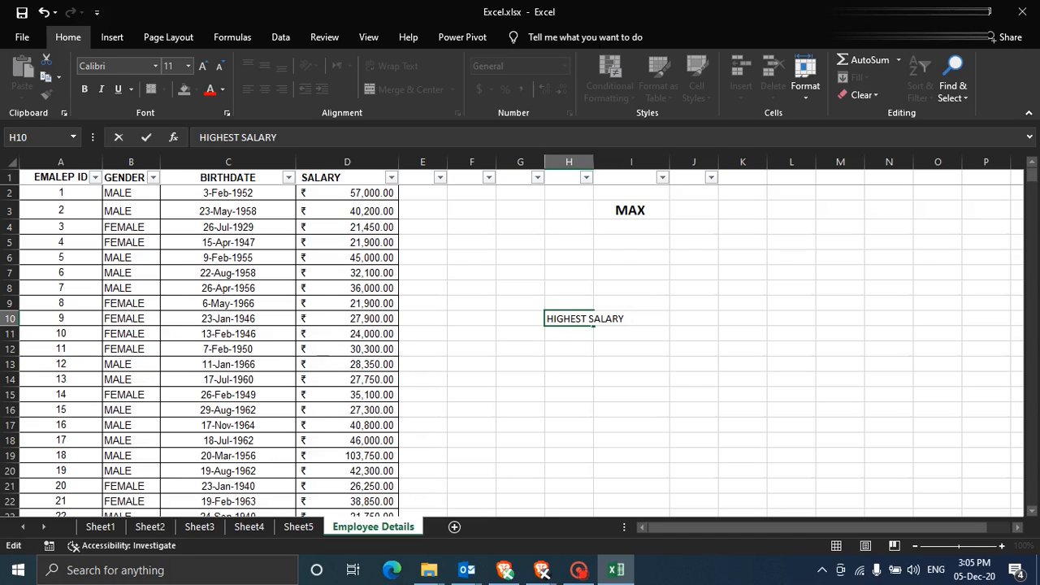
pyautogui.click(632, 338)
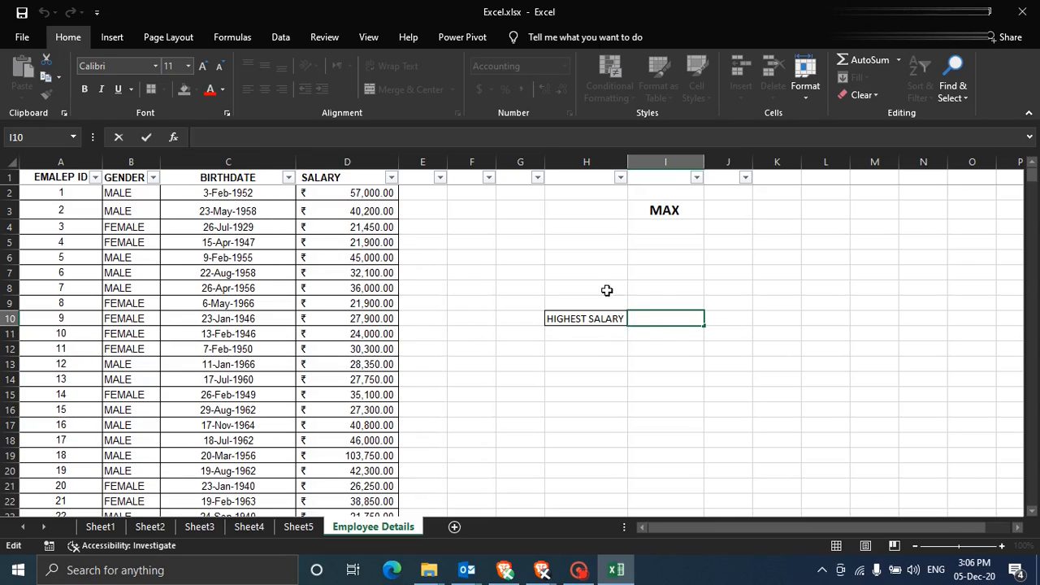
# - Enter =MAX(D2:D475) in I10 so it returns the ₹135,000.00 top salary
pyautogui.click(285, 139)
pyautogui.write('=')
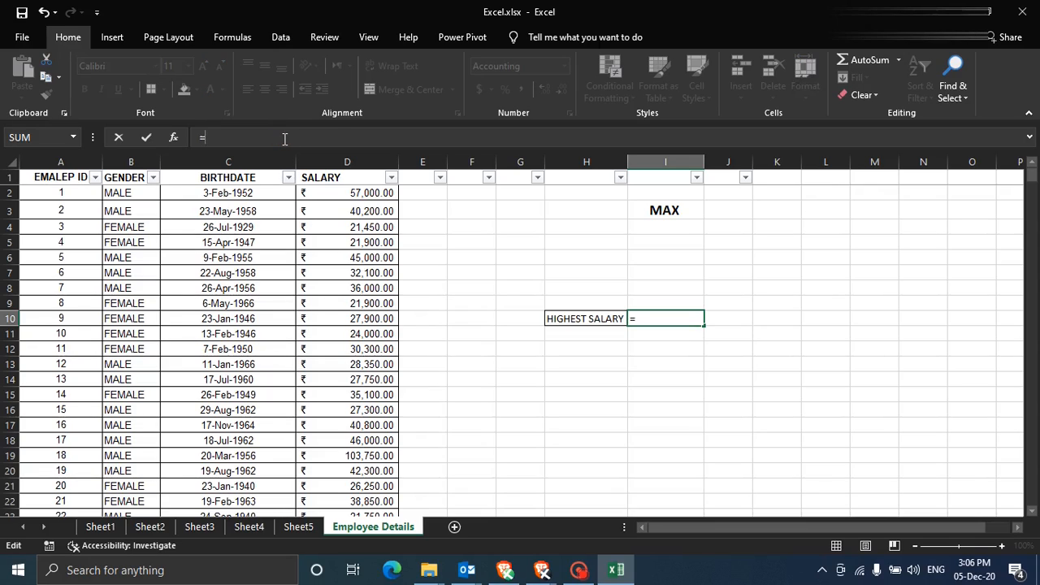
pyautogui.write('MAX')
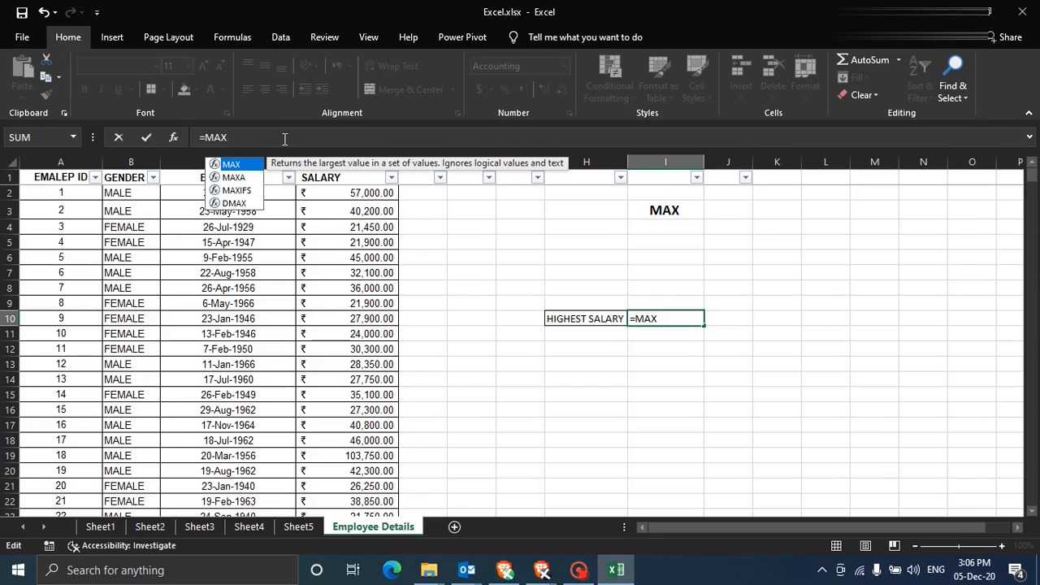
pyautogui.write('(')
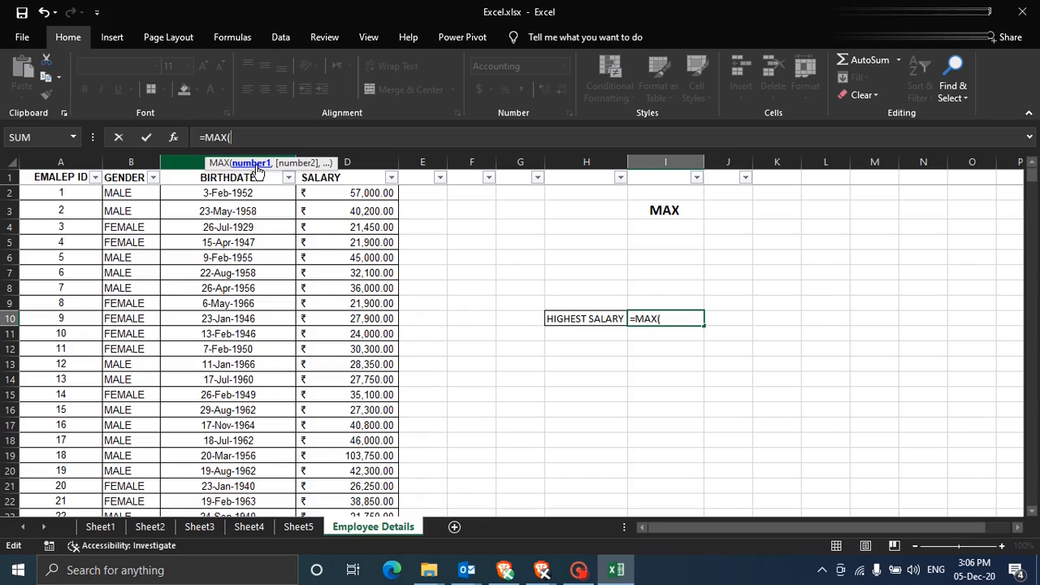
pyautogui.click(336, 193)
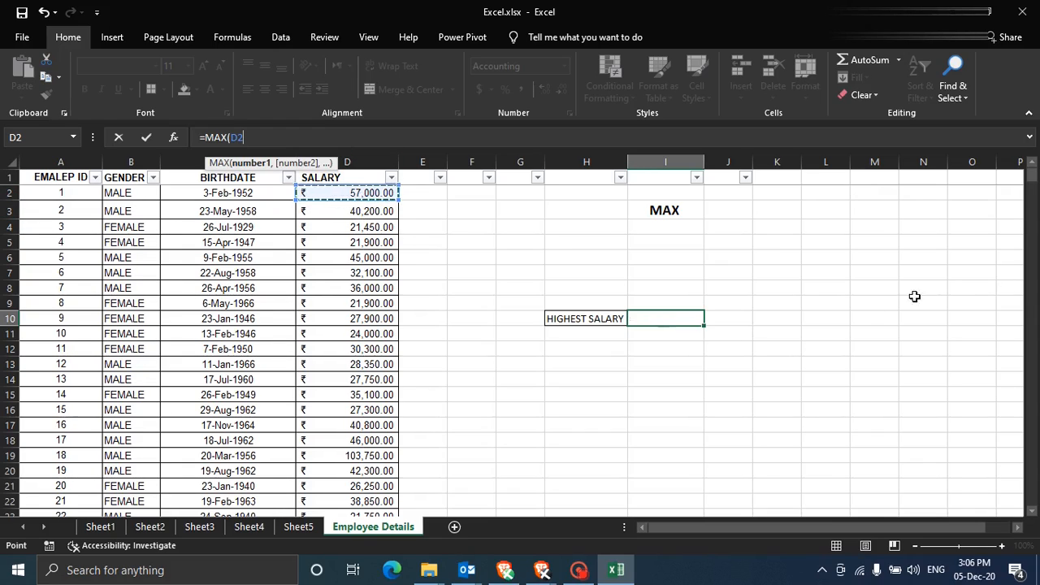
pyautogui.scroll(-20, 314, 313)
pyautogui.scroll(-20, 315, 326)
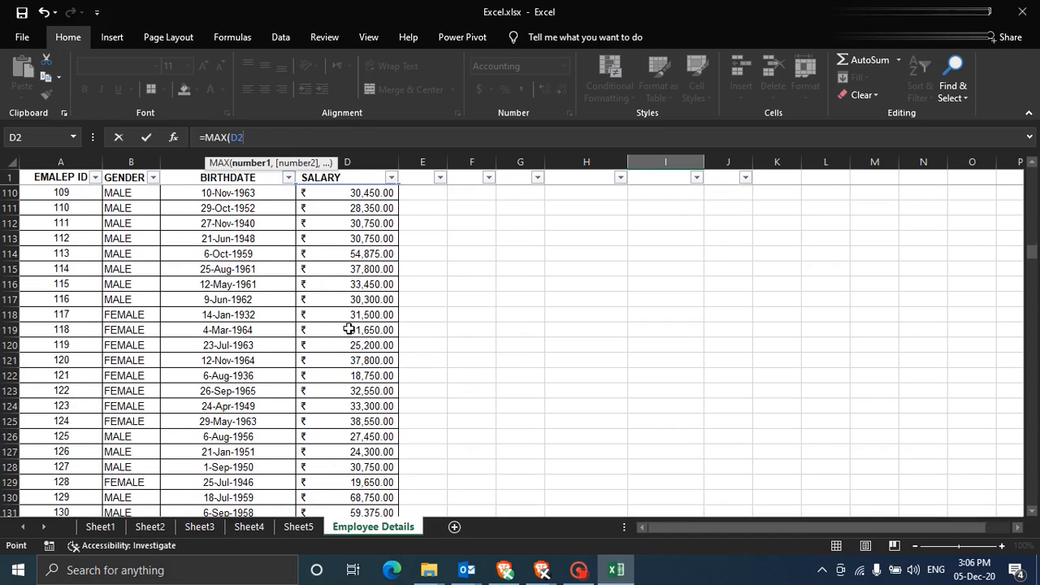
pyautogui.scroll(-15, 347, 328)
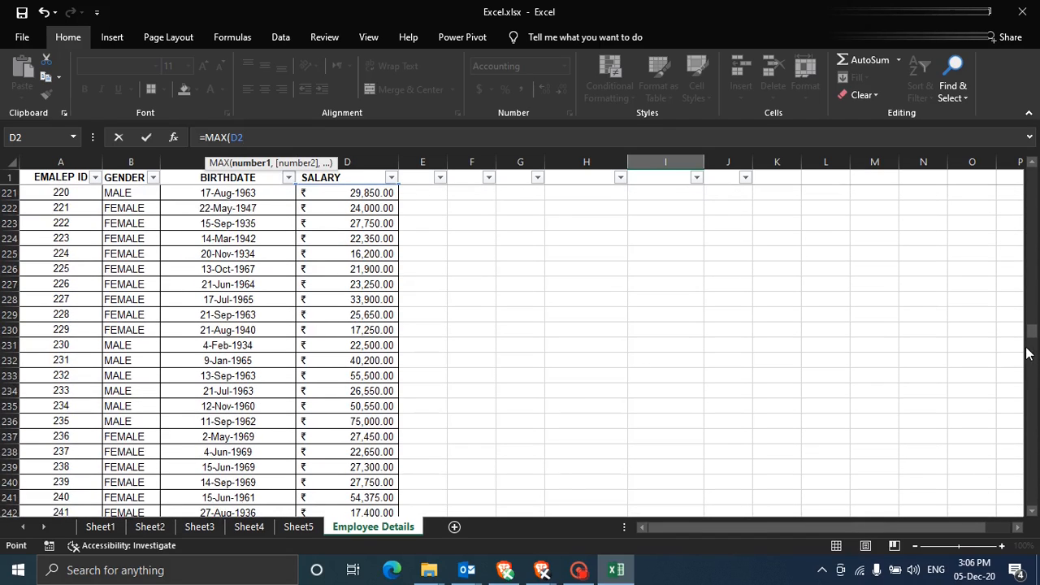
pyautogui.moveTo(1031, 344); pyautogui.dragTo(1029, 501)
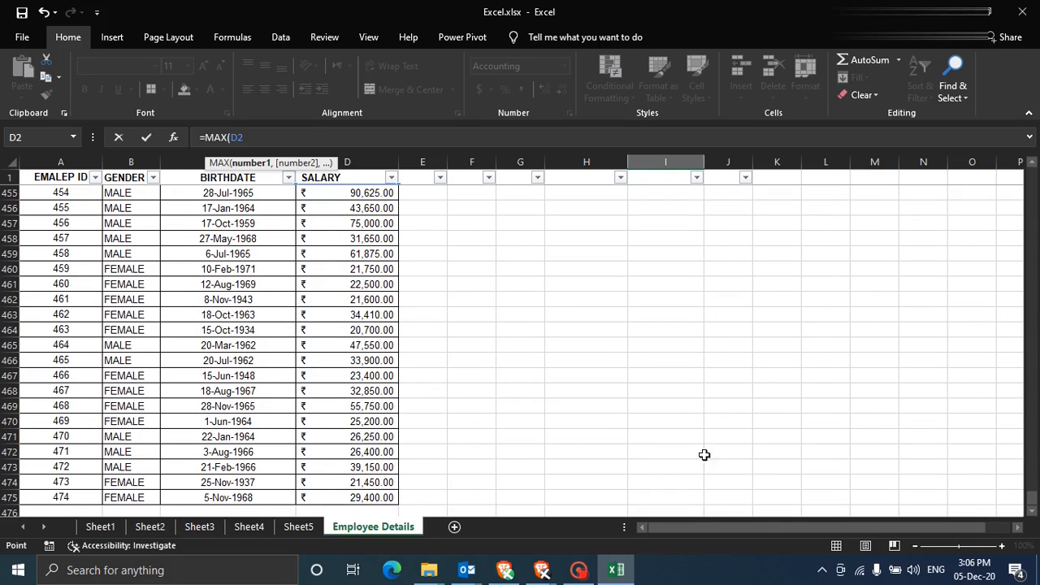
pyautogui.keyDown('shift'); pyautogui.click(348, 498); pyautogui.keyUp('shift')
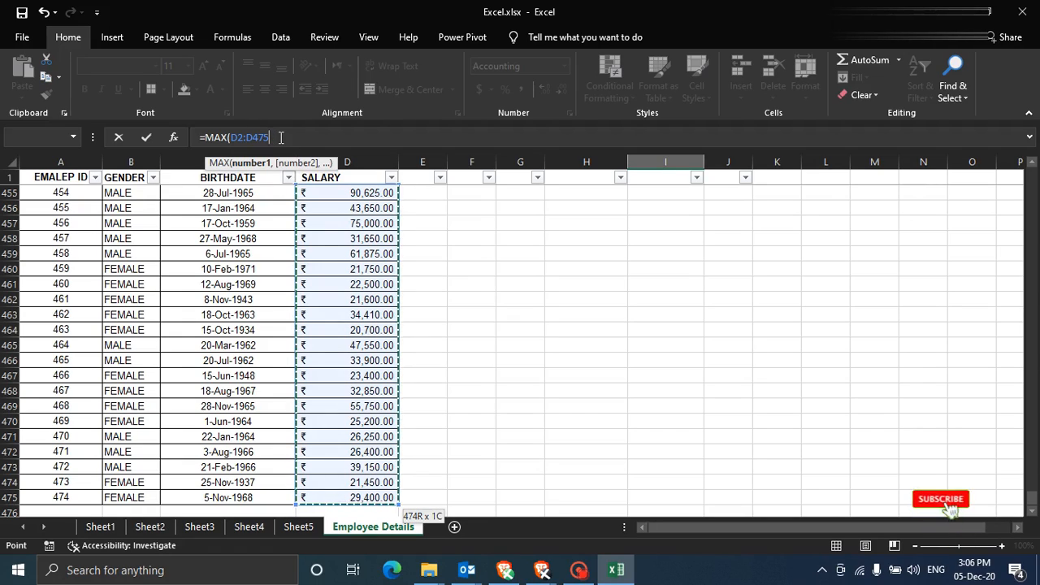
pyautogui.write(')')
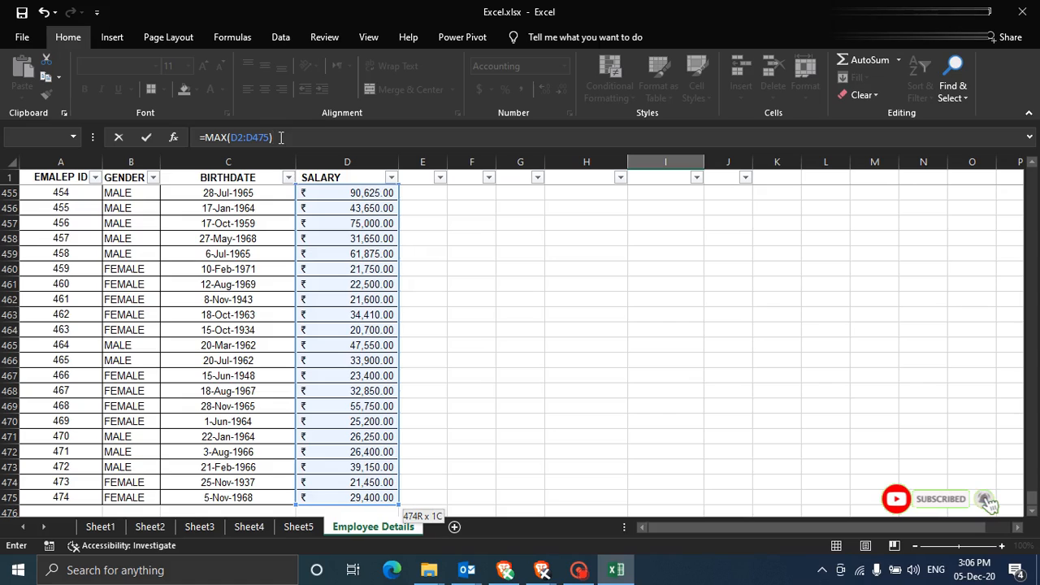
pyautogui.moveTo(1032, 498); pyautogui.dragTo(1029, 174)
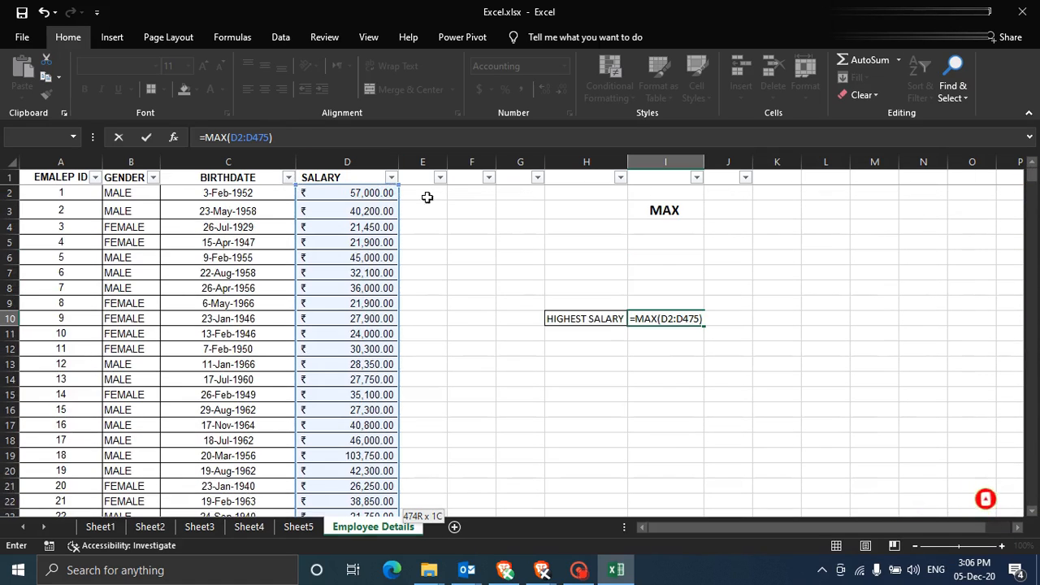
pyautogui.click(300, 145)
pyautogui.press('Return')
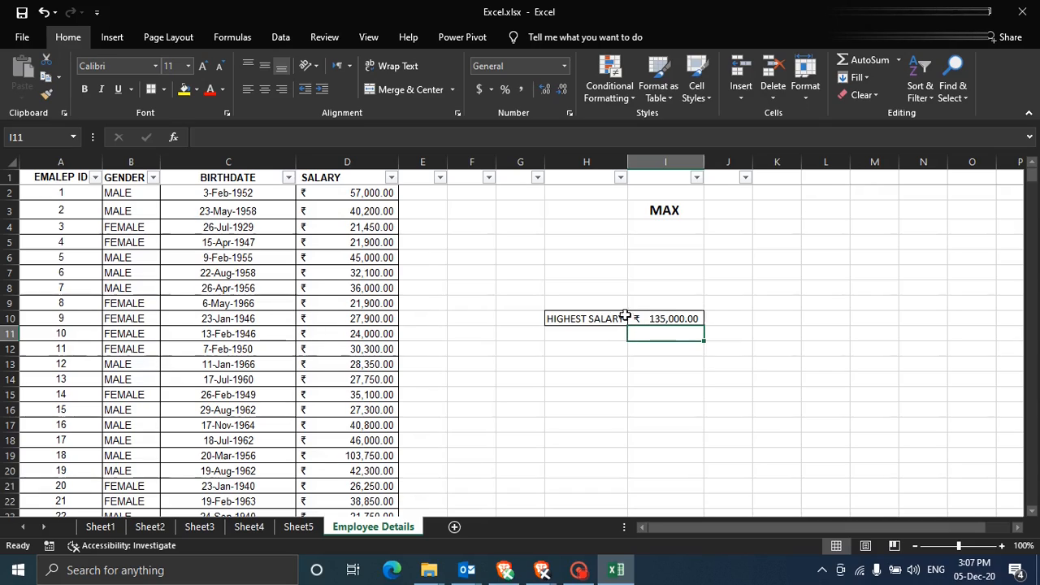
# - Filter SALARY to ₹135,000.00 and check that the top earner is employee 29
pyautogui.click(655, 317)
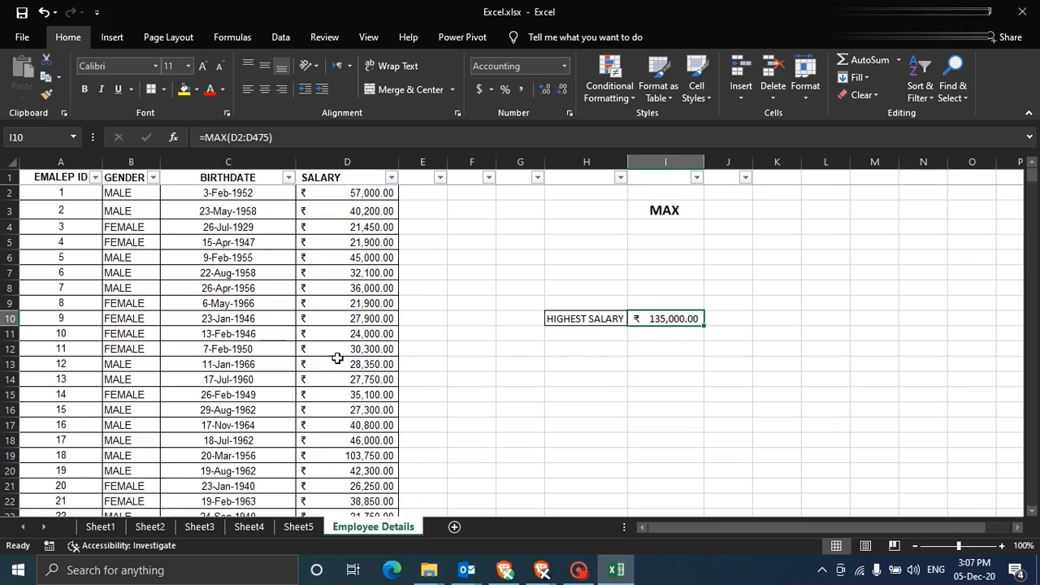
pyautogui.click(391, 178)
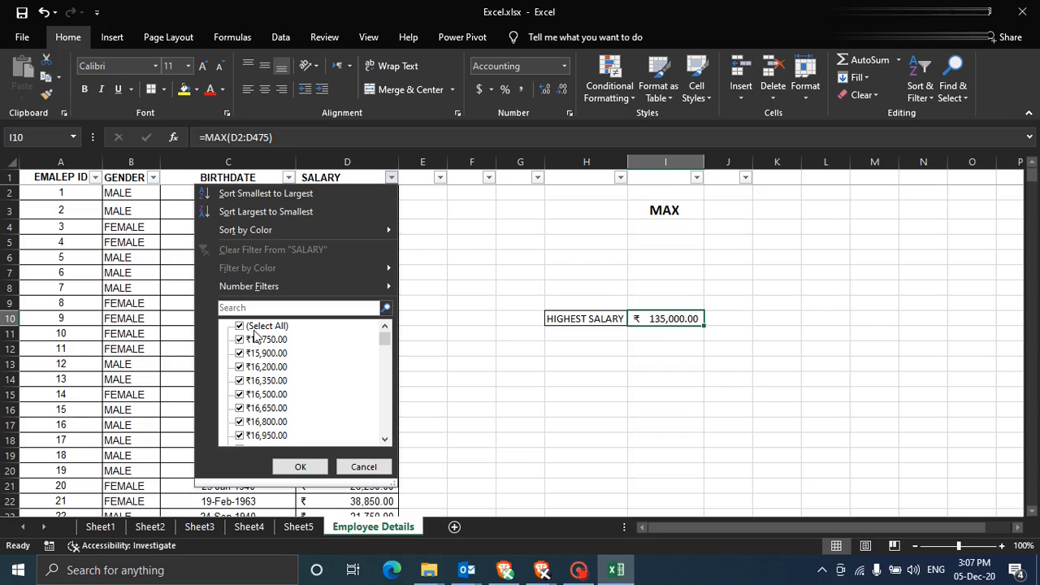
pyautogui.click(260, 326)
pyautogui.moveTo(386, 340); pyautogui.dragTo(379, 439)
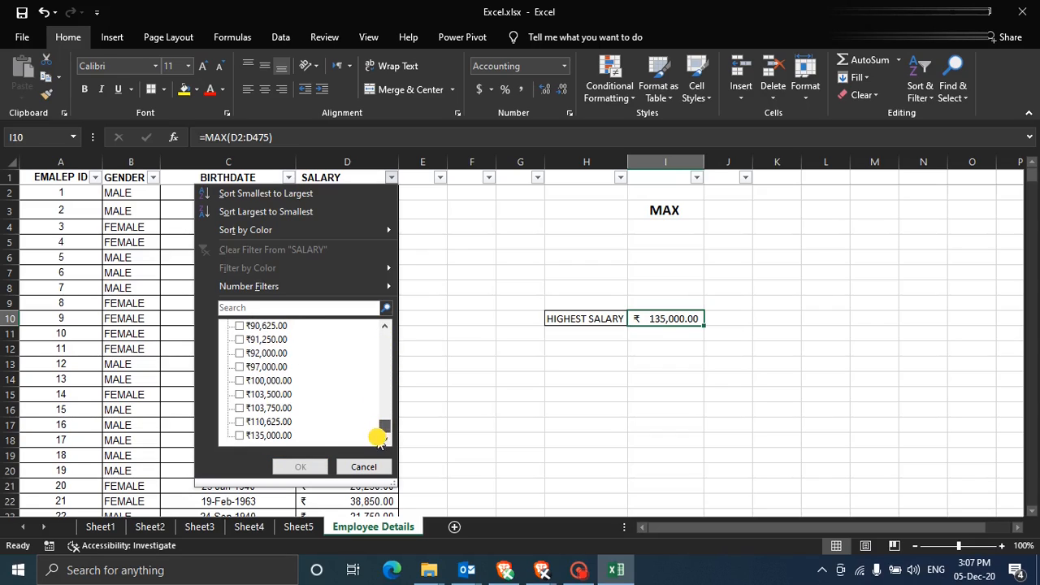
pyautogui.click(240, 437)
pyautogui.click(301, 469)
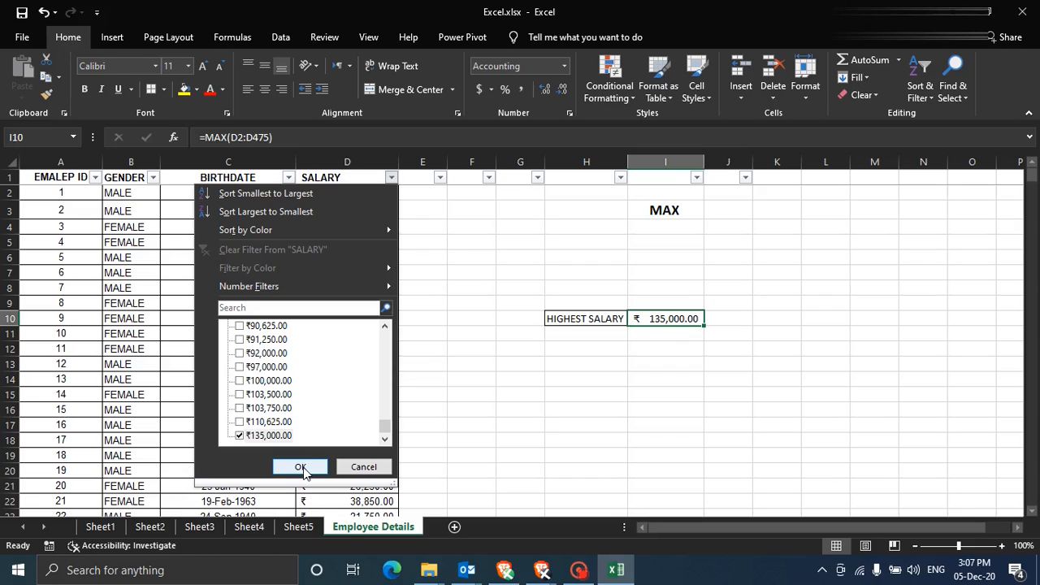
pyautogui.click(143, 198)
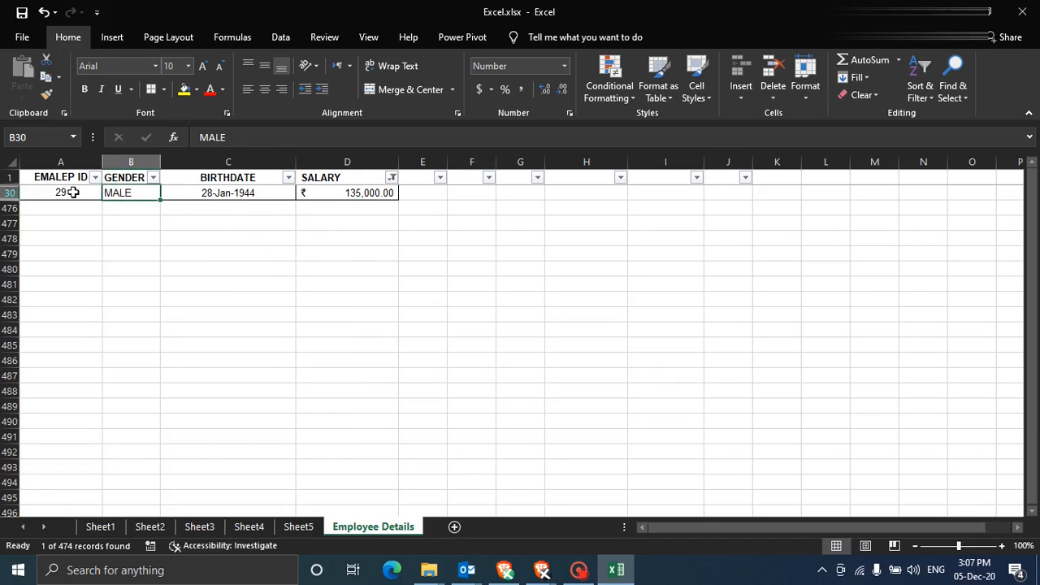
pyautogui.click(50, 193)
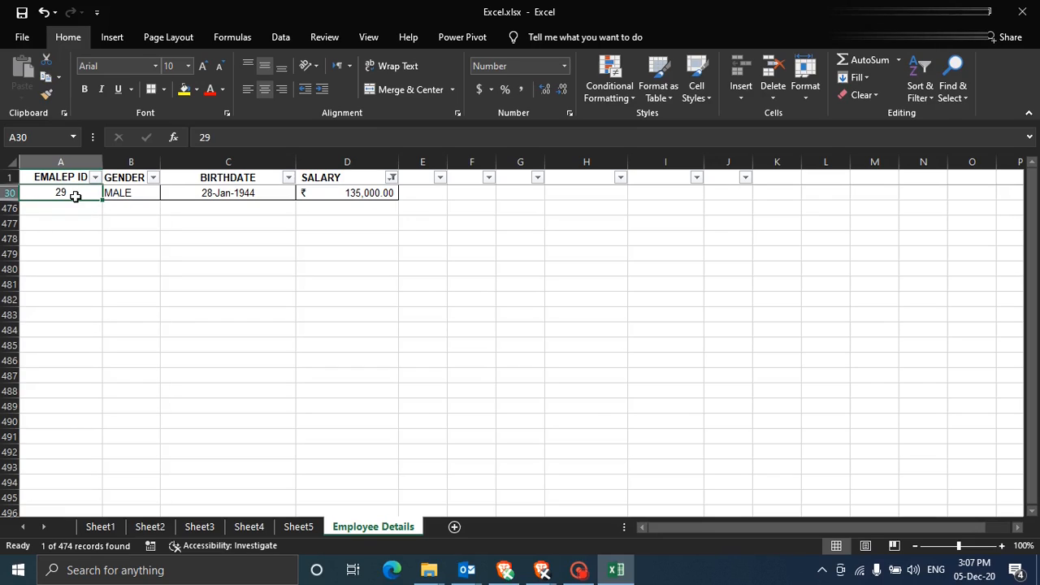
# - Reselect all SALARY values so every employee row shows again
pyautogui.click(392, 178)
pyautogui.click(272, 326)
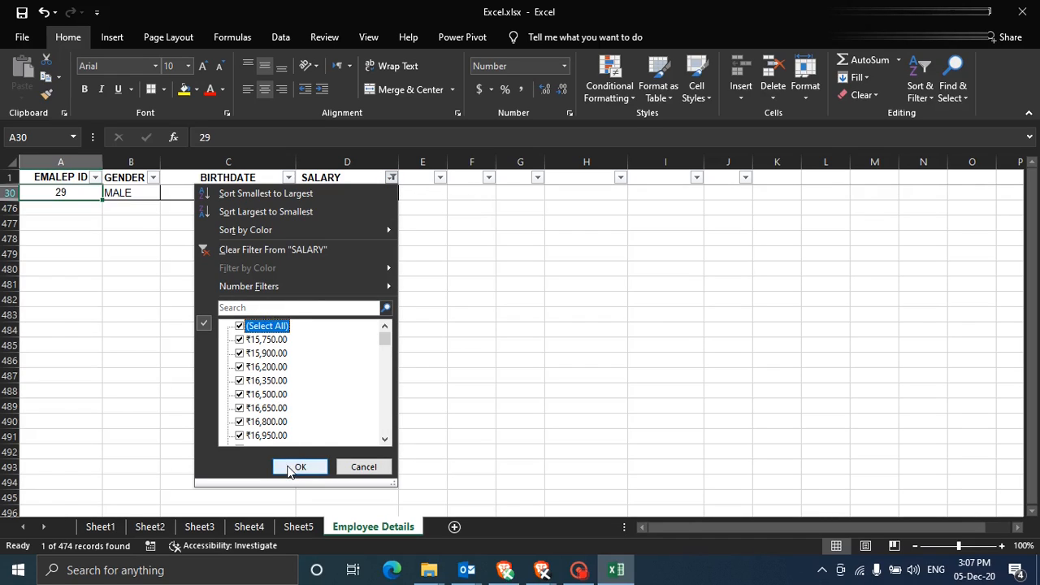
pyautogui.click(294, 465)
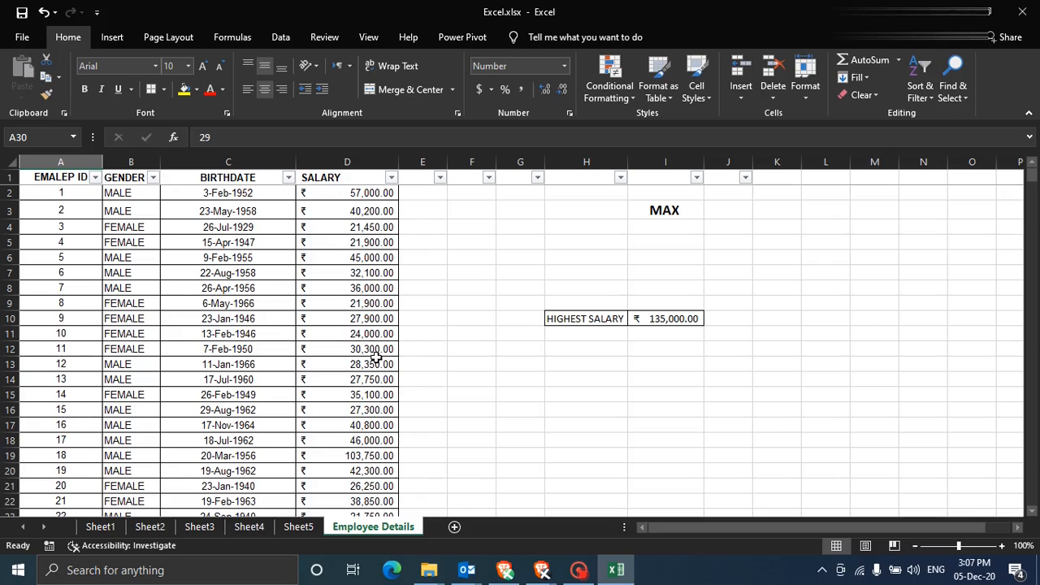
# - Select cell I11, just below the highest salary result
pyautogui.click(607, 335)
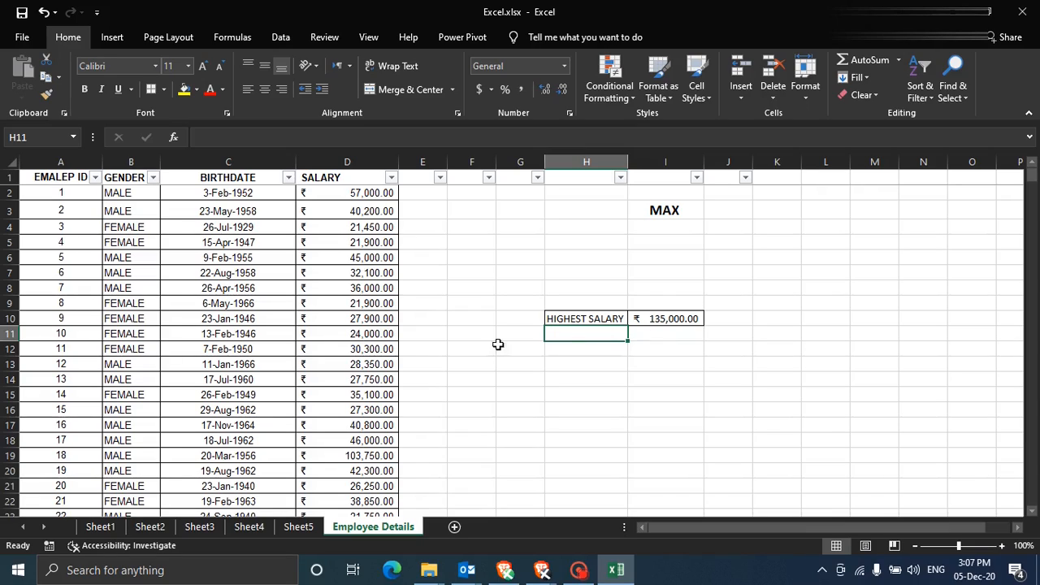
pyautogui.click(651, 334)
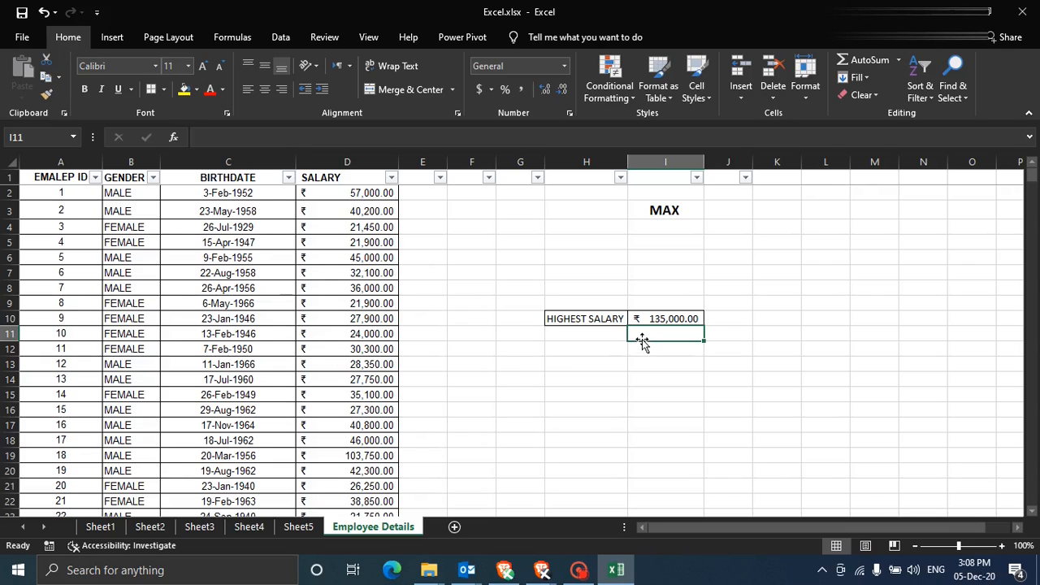
pyautogui.click(292, 138)
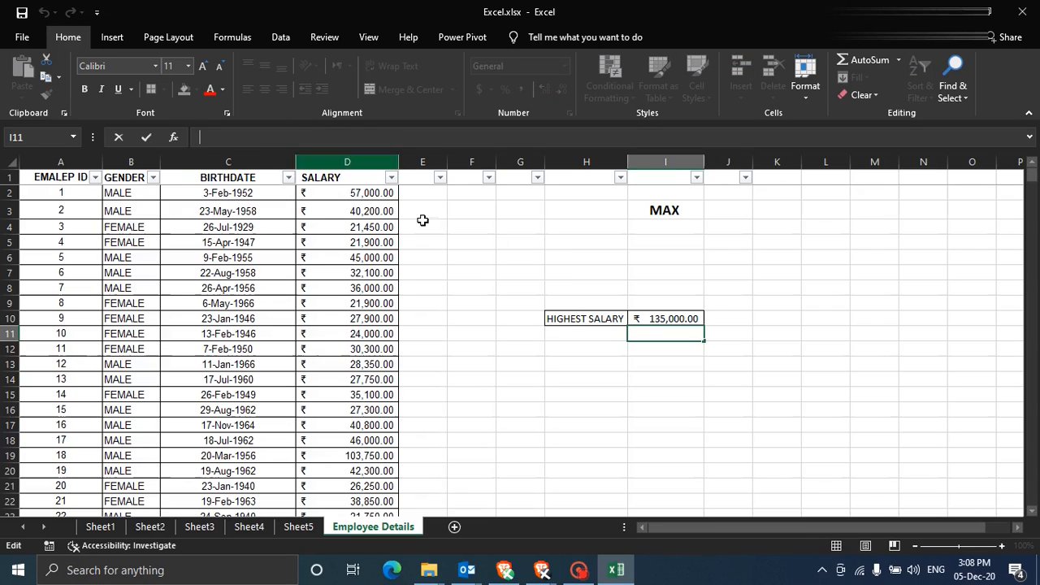
pyautogui.click(606, 335)
pyautogui.click(659, 335)
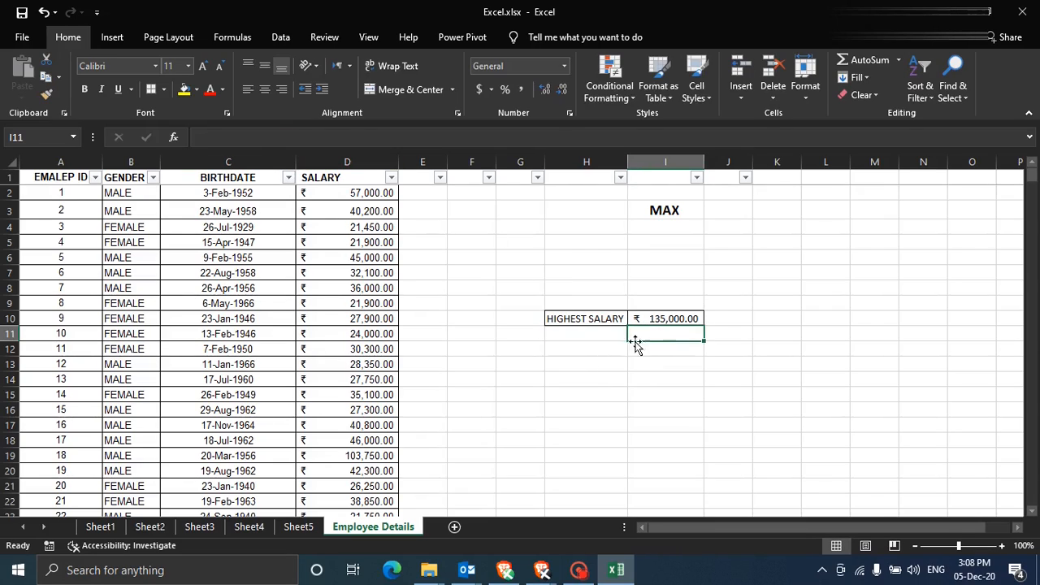
pyautogui.click(264, 138)
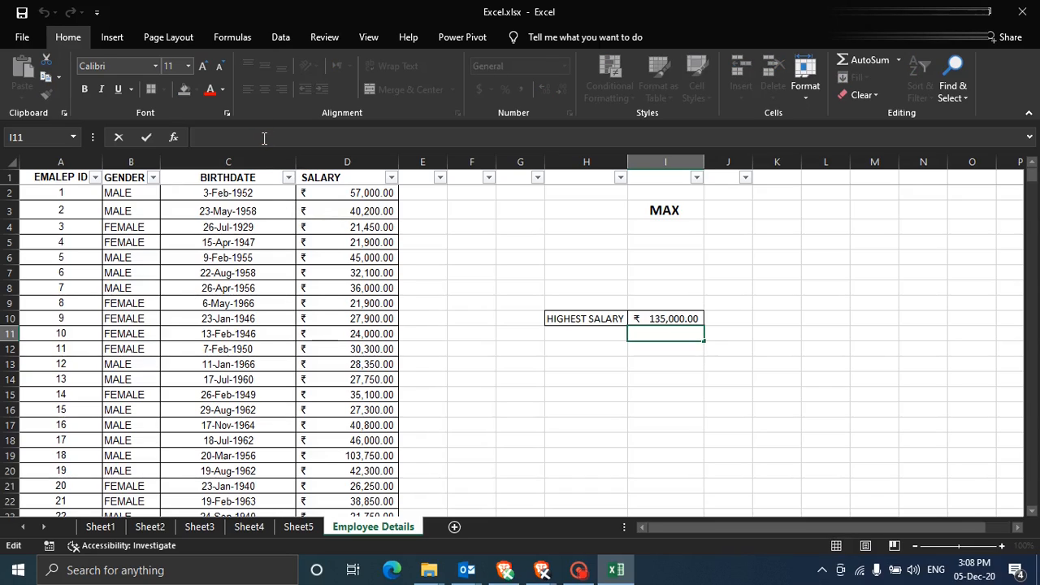
# - Enter =MAX(C2:C475) in I11, returning 10-Feb-1971 as the latest birthdate
pyautogui.write('=')
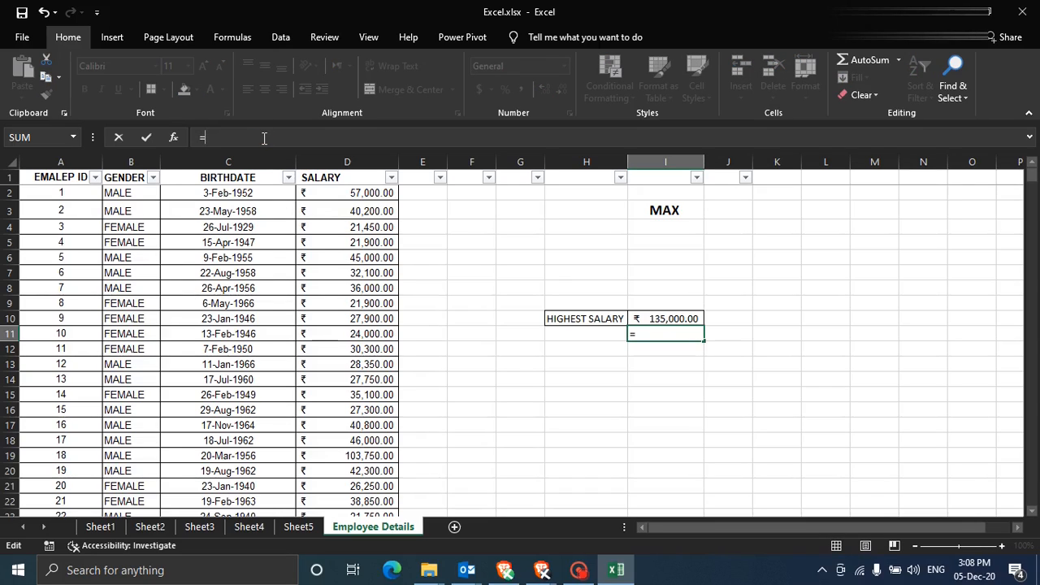
pyautogui.write('max')
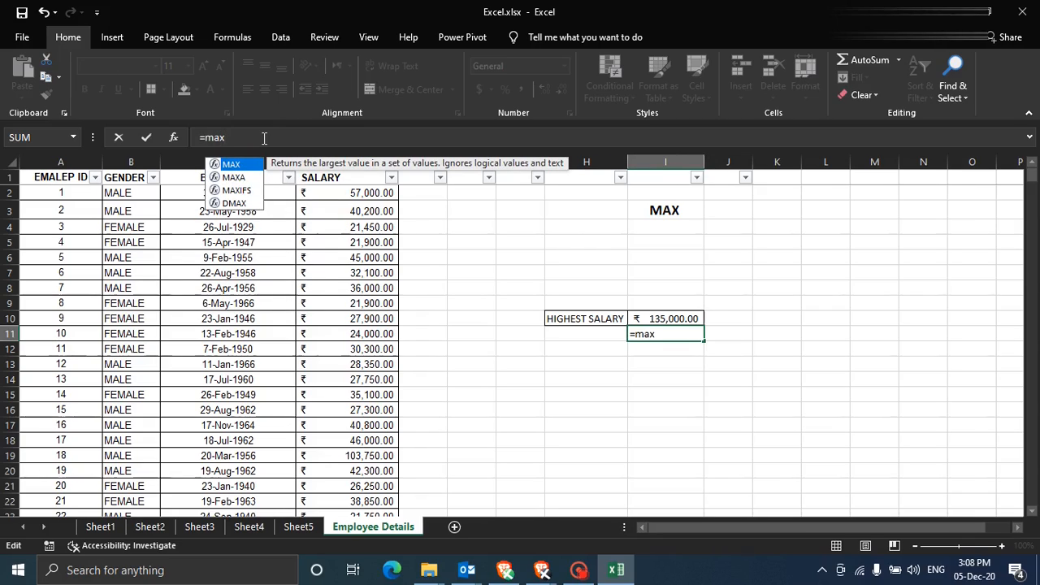
pyautogui.write('(')
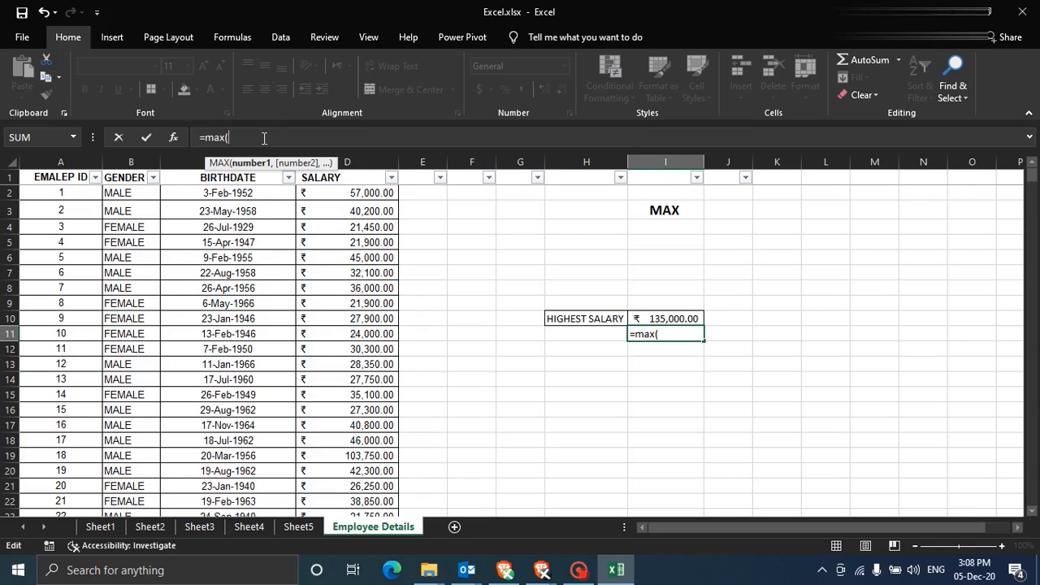
pyautogui.click(227, 195)
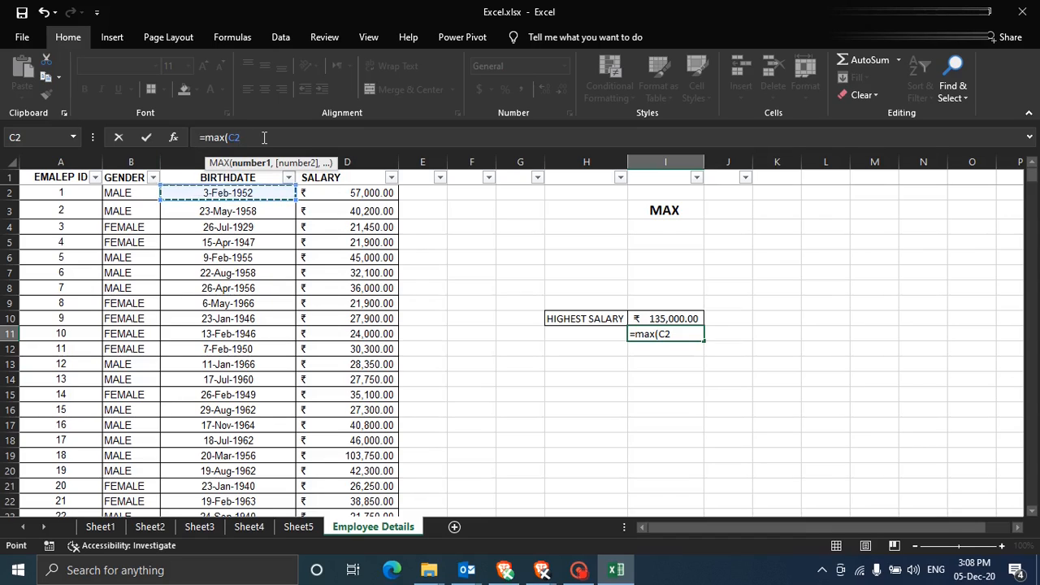
pyautogui.press('F8')
pyautogui.press('BackSpace')
pyautogui.press('BackSpace')
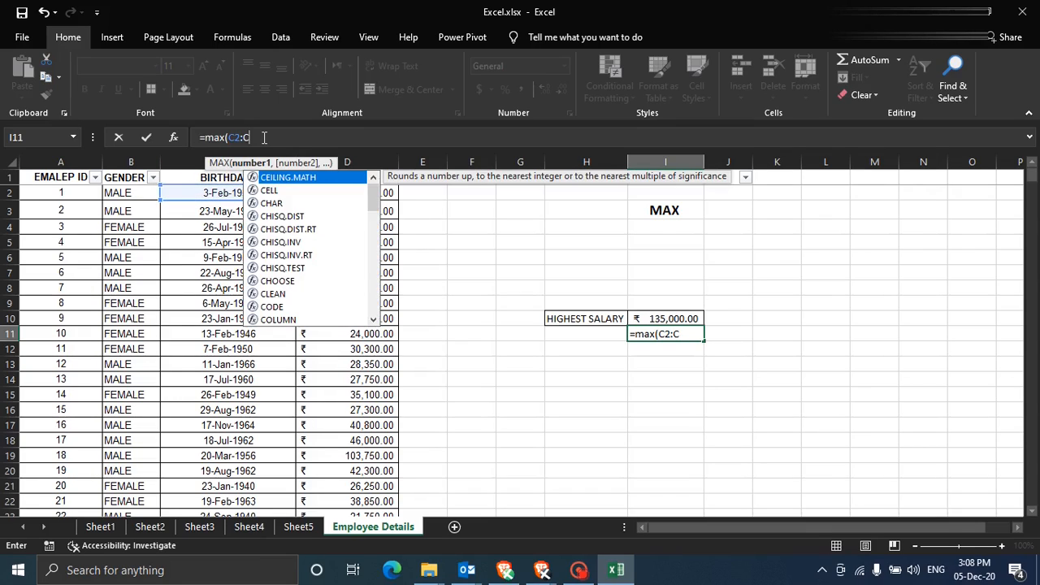
pyautogui.write('C475')
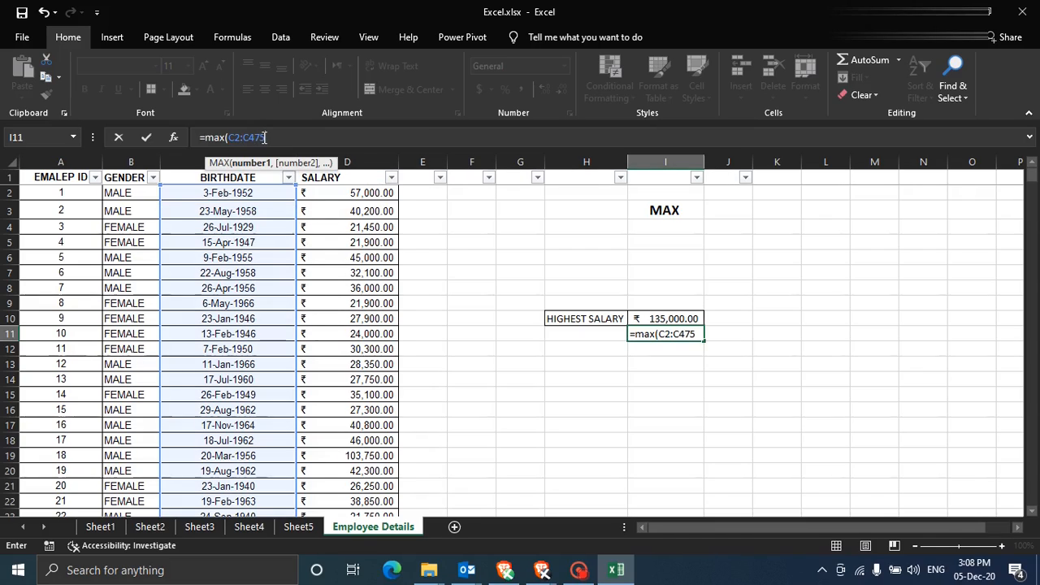
pyautogui.write(')')
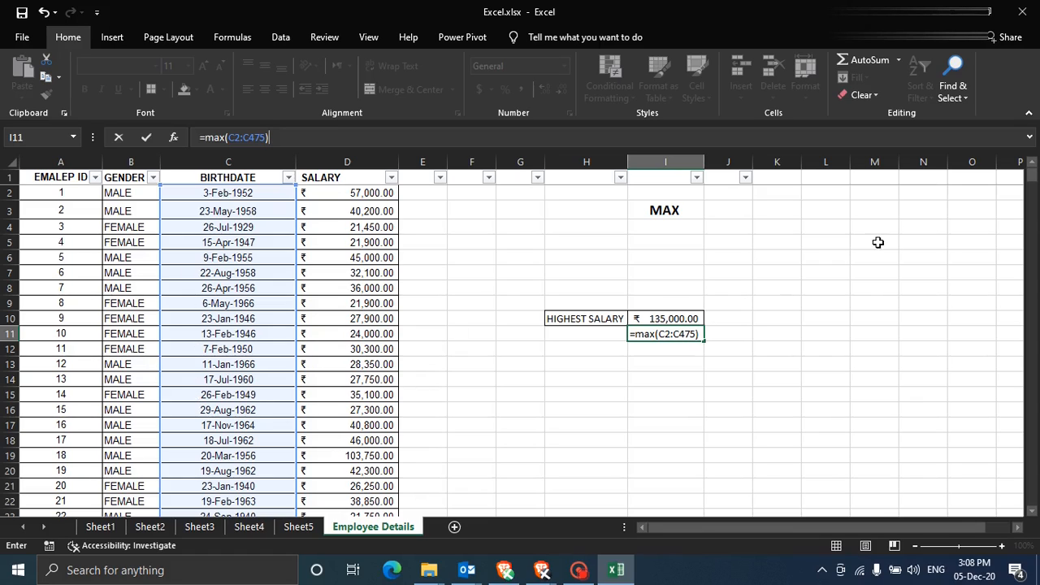
pyautogui.moveTo(1033, 174)
pyautogui.mouseDown()
pyautogui.moveTo(1031, 501)
pyautogui.moveTo(1003, 244)
pyautogui.moveTo(1013, 144)
pyautogui.moveTo(1029, 163)
pyautogui.mouseUp()
pyautogui.click(285, 140)
pyautogui.hotkey('ctrl', 'Return')
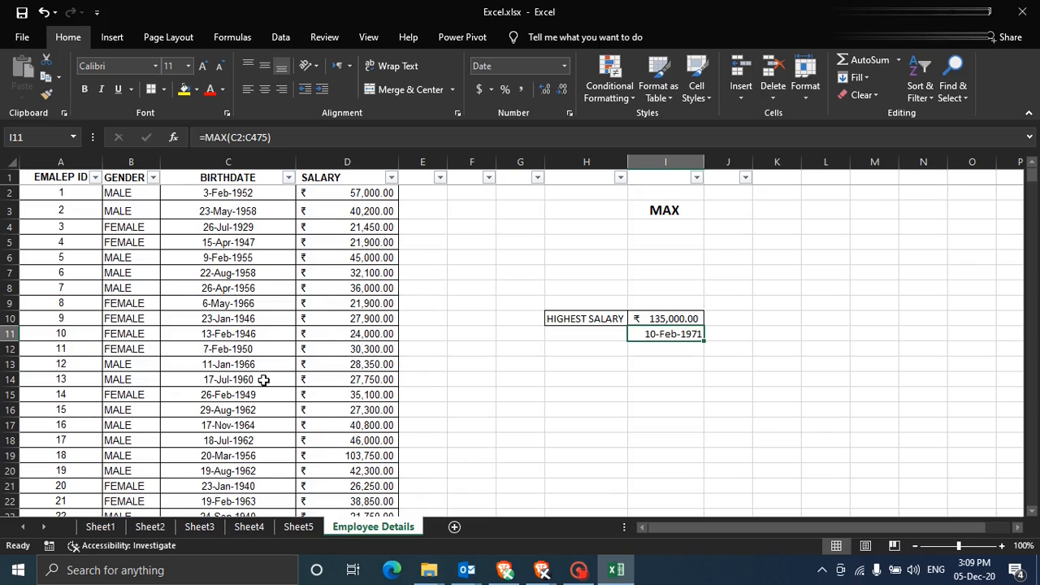
pyautogui.click(288, 177)
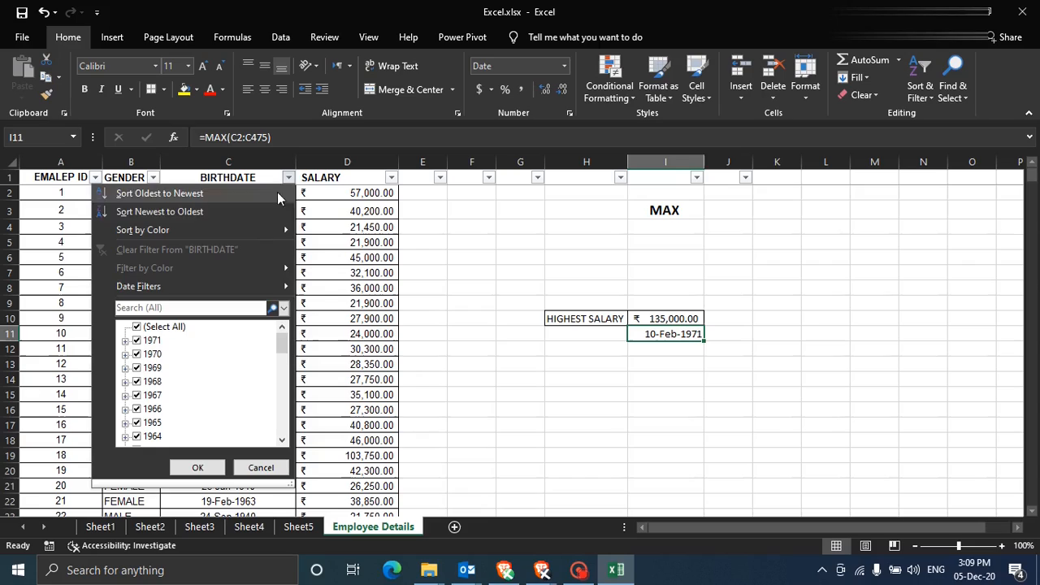
pyautogui.click(125, 342)
pyautogui.click(140, 355)
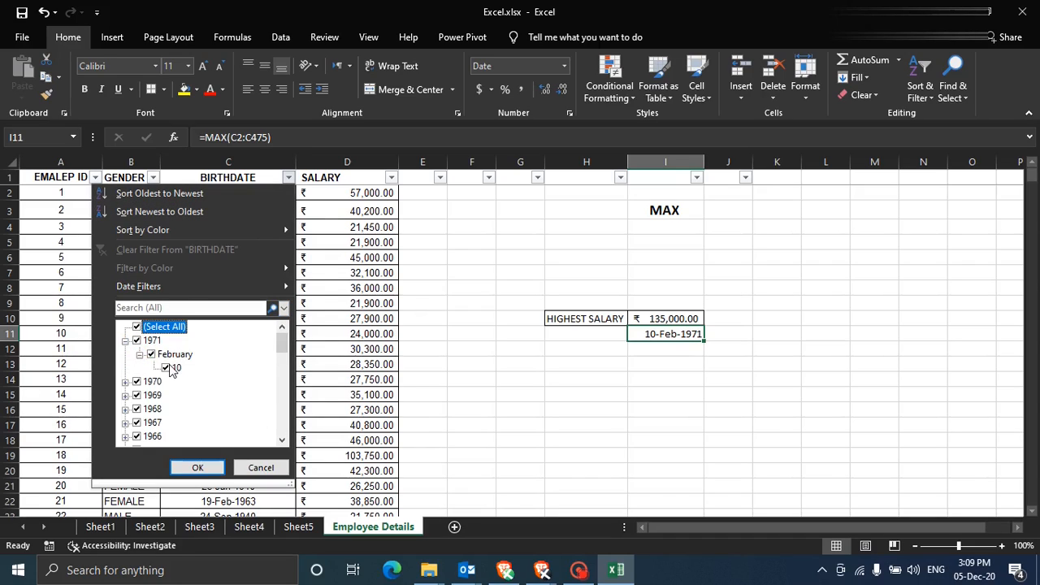
pyautogui.click(142, 329)
pyautogui.click(166, 367)
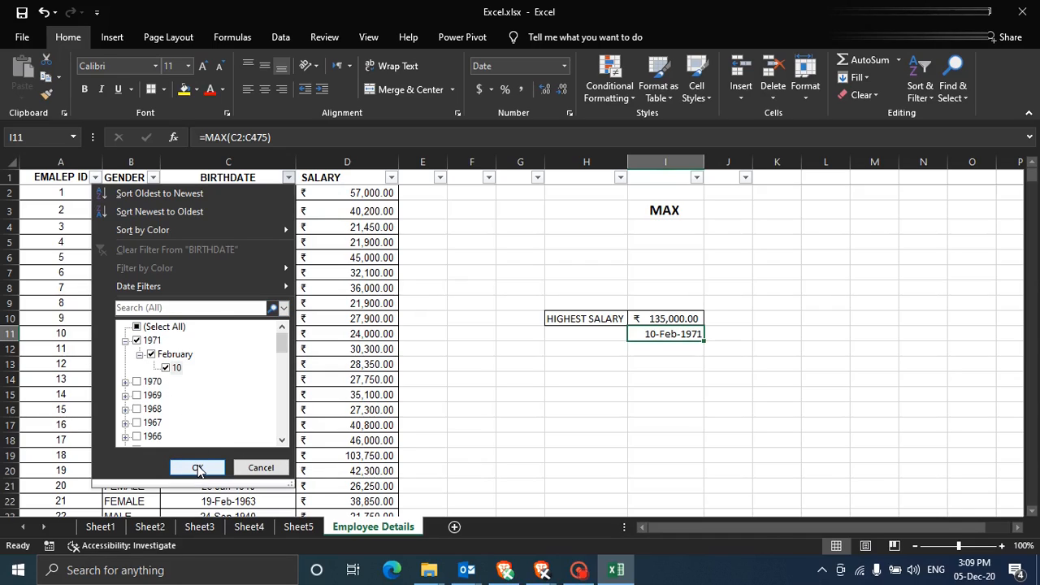
pyautogui.click(198, 468)
pyautogui.click(42, 199)
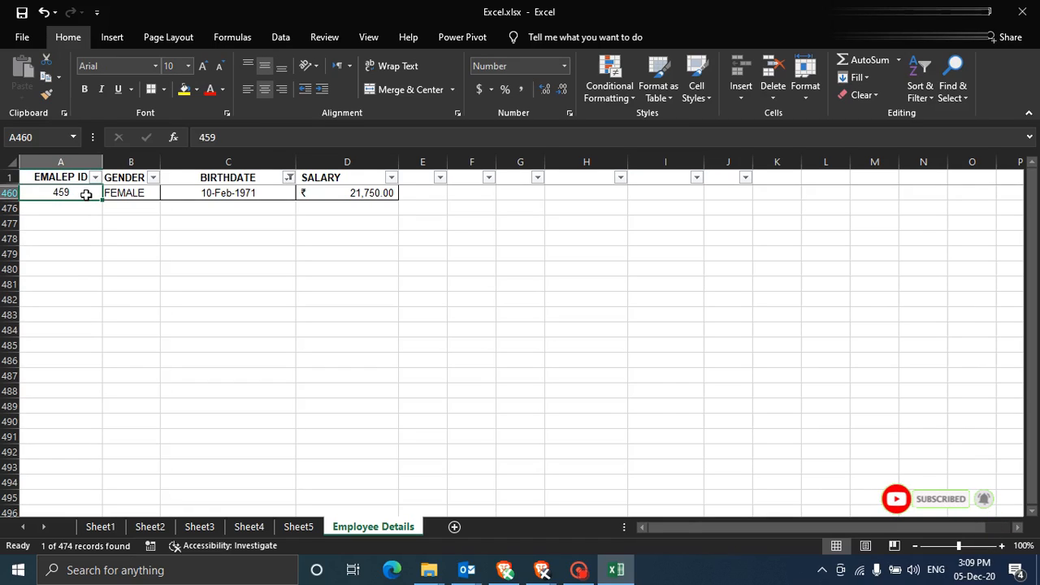
pyautogui.click(130, 195)
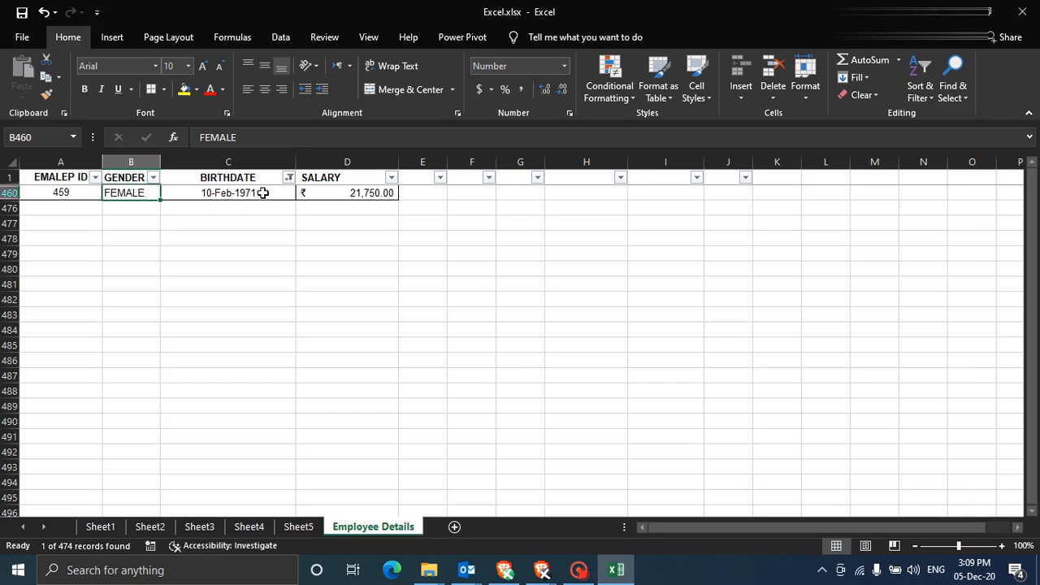